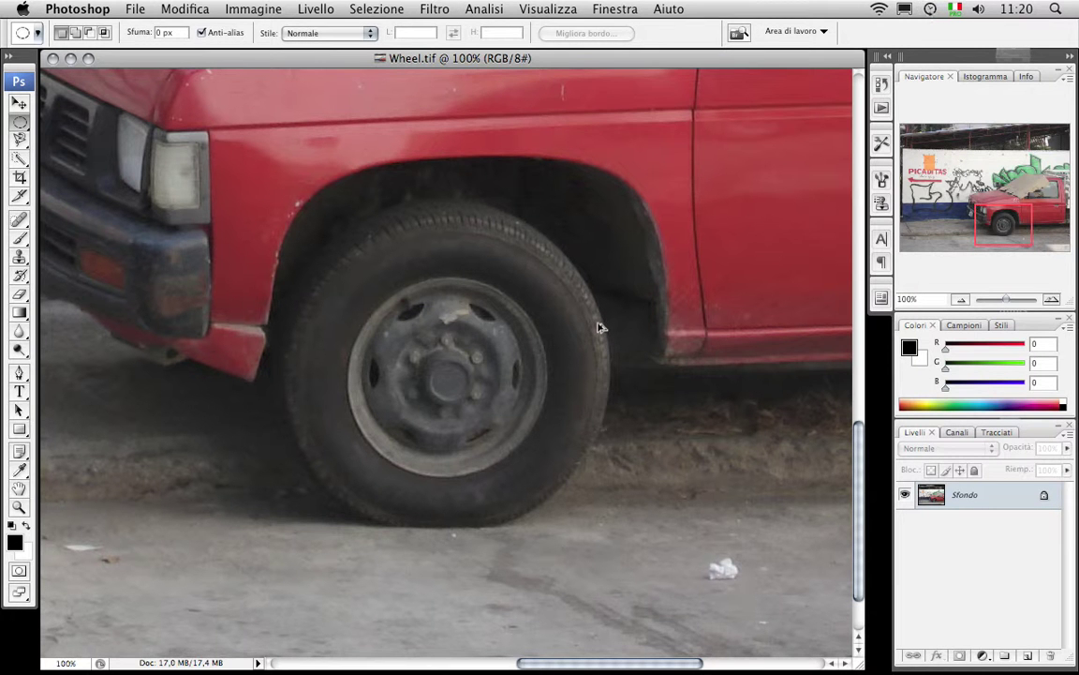
# - Load the saved 'wheel' selection around the front wheel, checking its channel in Canali
pyautogui.press('super+shift+d')
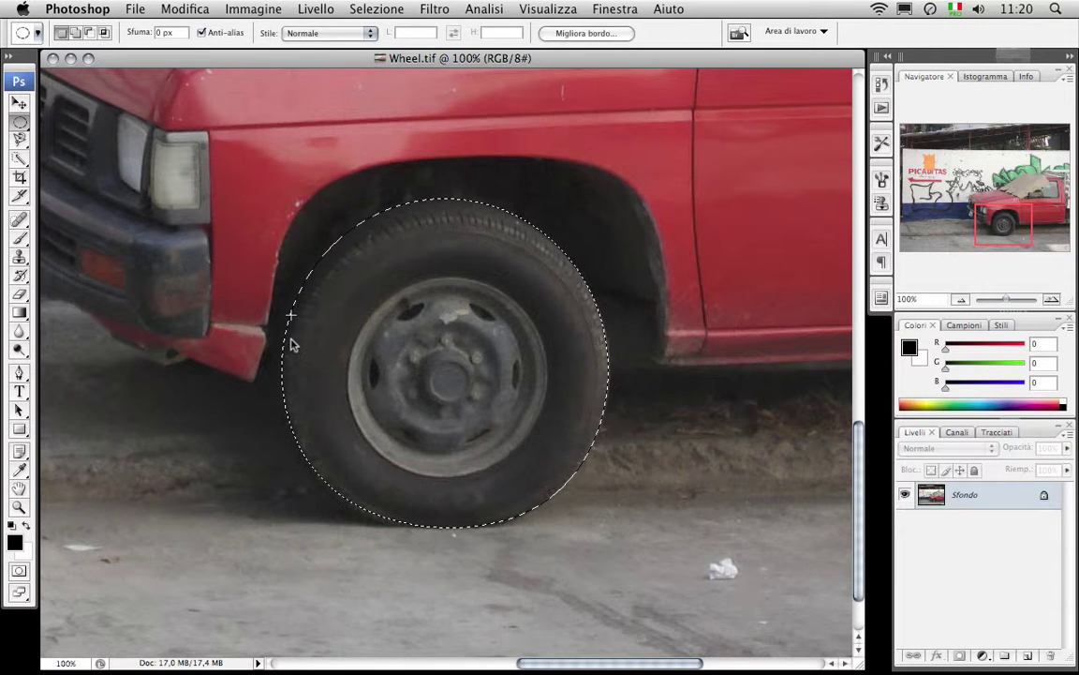
pyautogui.click(956, 432)
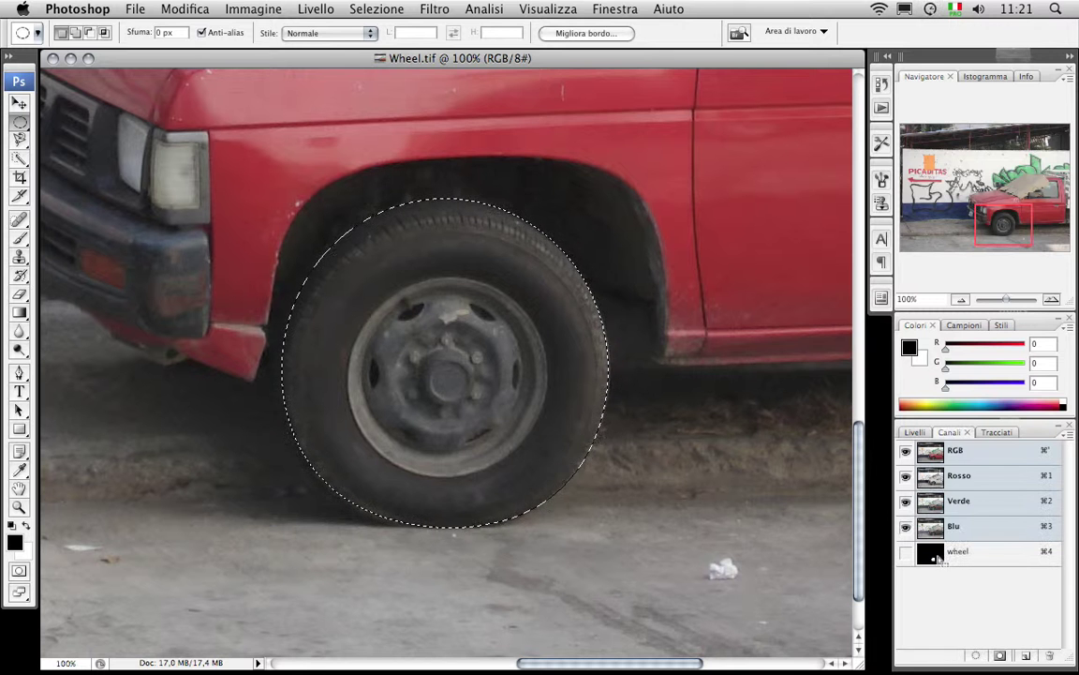
pyautogui.click(914, 432)
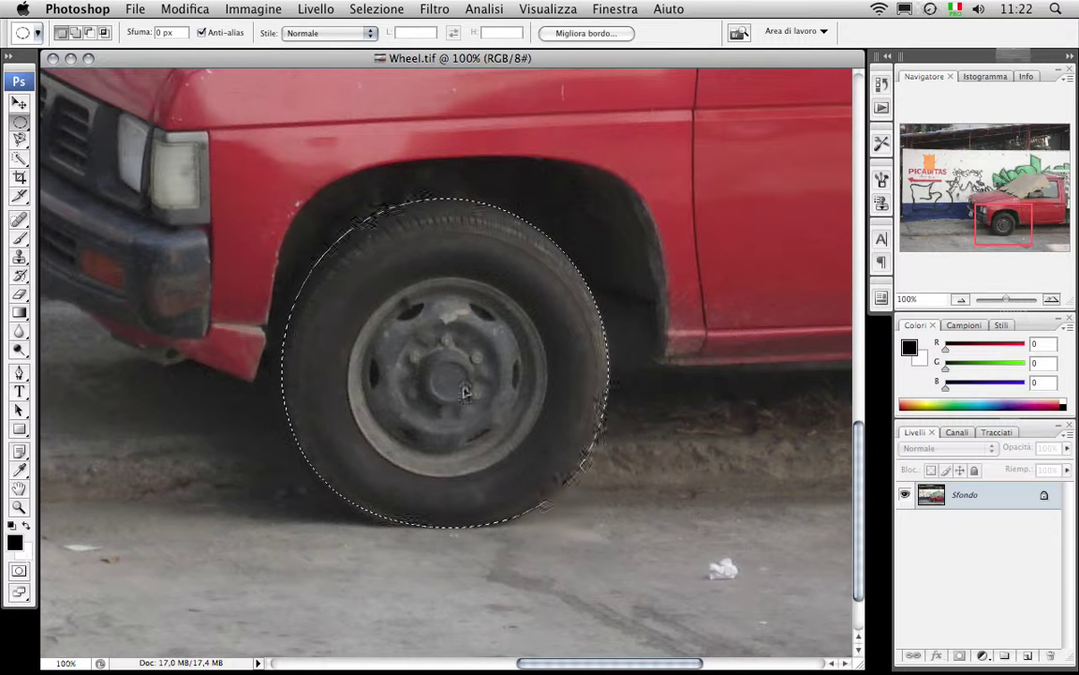
# - Drag the selected wheel up-left, then right onto the truck's rear body
pyautogui.moveTo(499, 370); pyautogui.dragTo(330, 277)
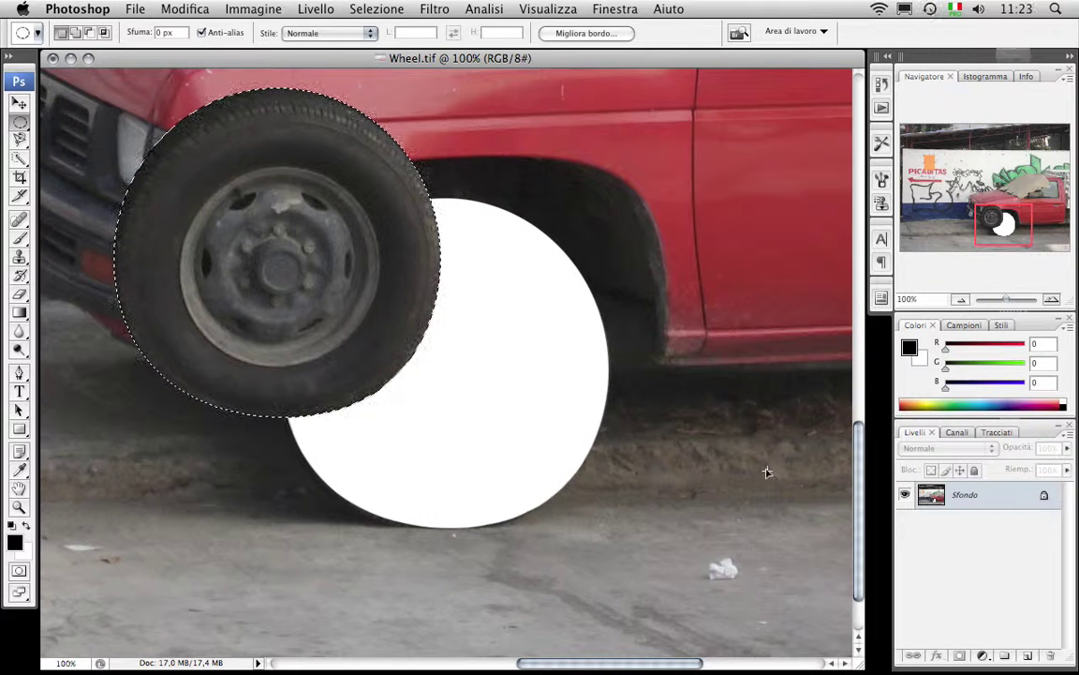
pyautogui.moveTo(282, 279); pyautogui.dragTo(494, 261)
pyautogui.moveTo(611, 253); pyautogui.dragTo(792, 270)
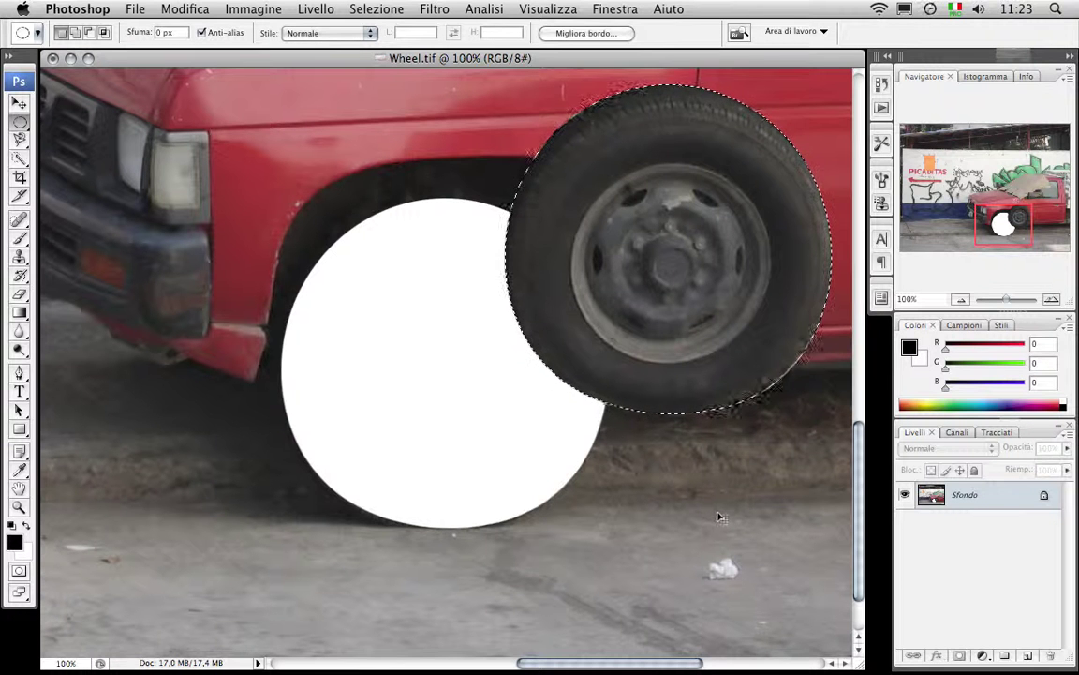
# - Undo the wheel move, then Alt-drag to scatter several wheel copies around the truck
pyautogui.hotkey('ctrl', 'z')
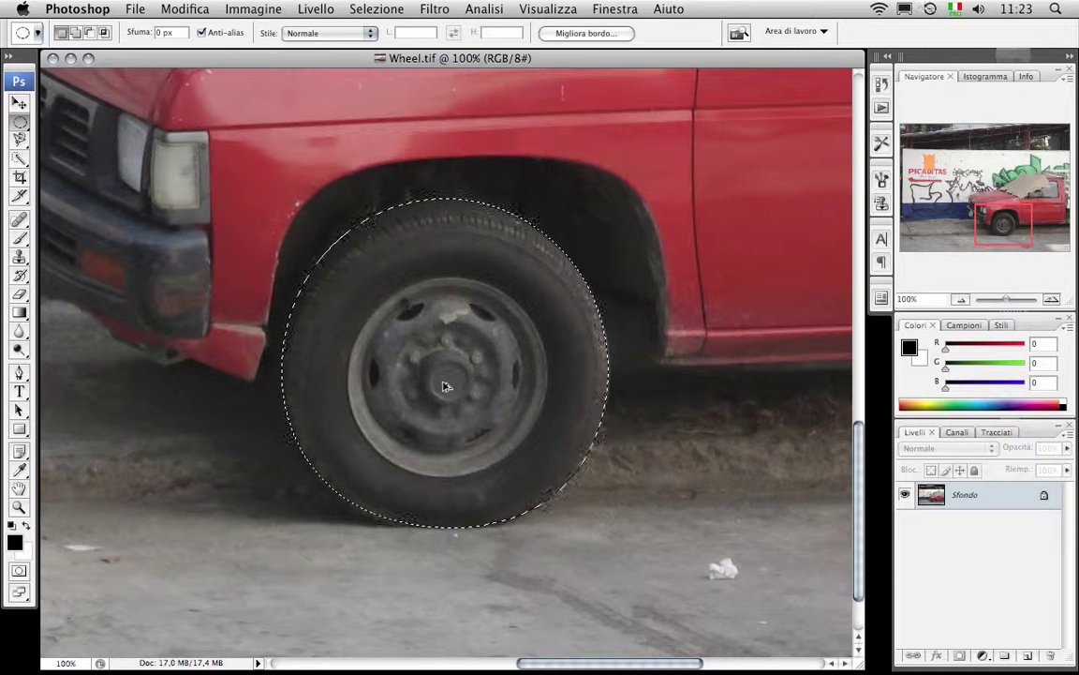
pyautogui.moveTo(447, 385); pyautogui.dragTo(670, 278)
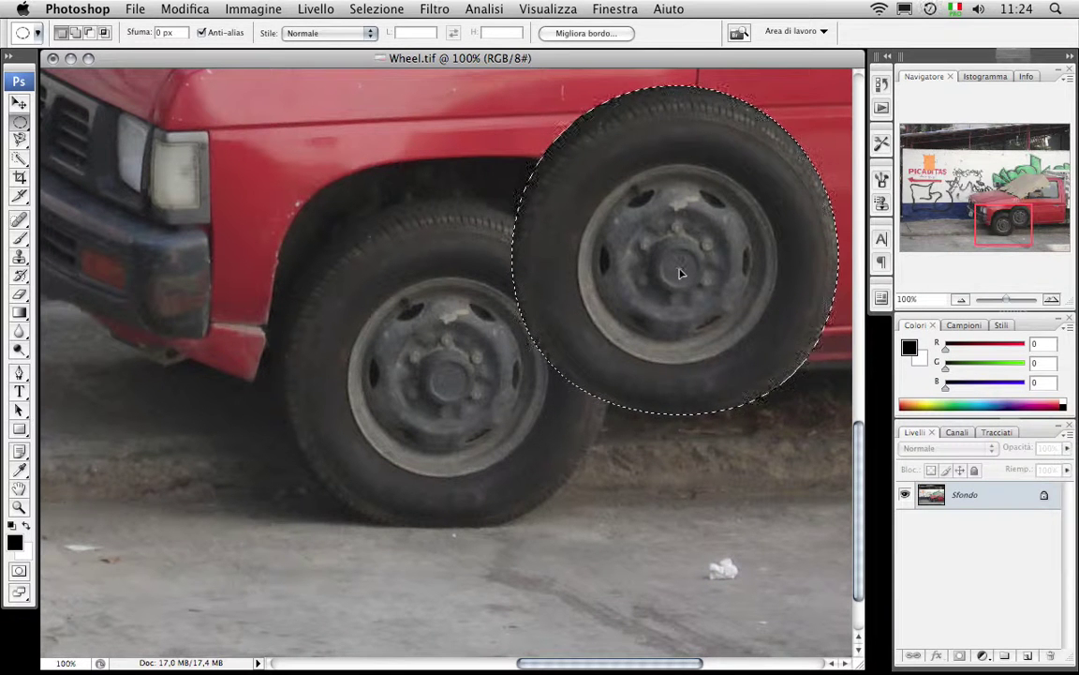
pyautogui.moveTo(678, 273)
pyautogui.mouseDown()
pyautogui.moveTo(578, 313)
pyautogui.moveTo(310, 312)
pyautogui.moveTo(312, 324)
pyautogui.moveTo(651, 506)
pyautogui.moveTo(684, 506)
pyautogui.moveTo(671, 508)
pyautogui.mouseUp()
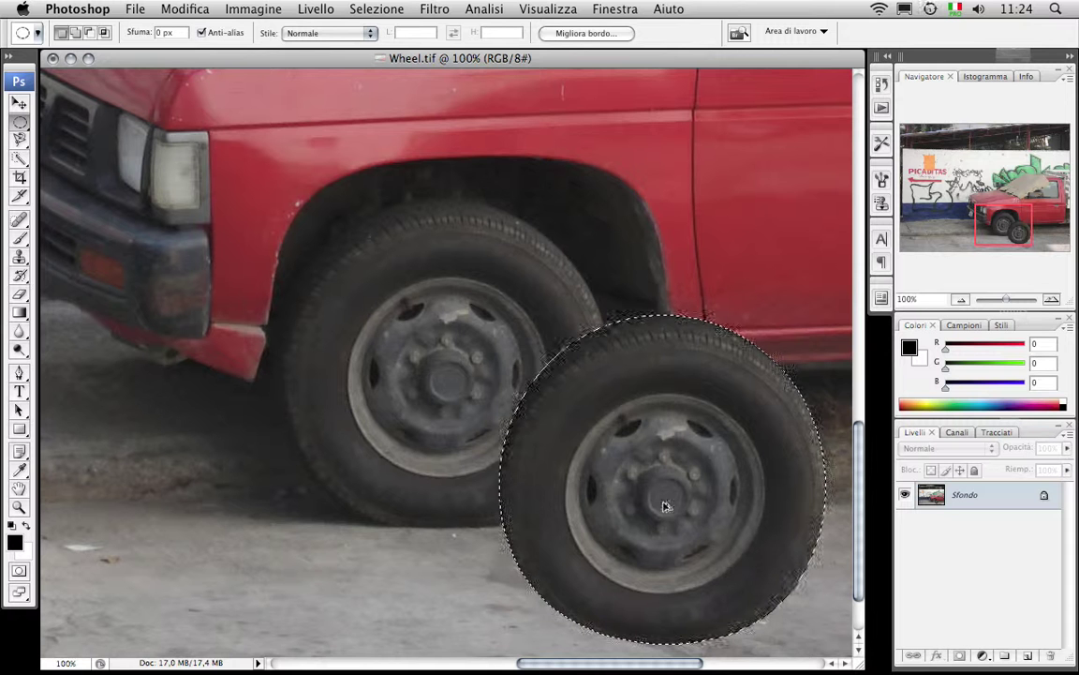
pyautogui.moveTo(665, 507)
pyautogui.mouseDown()
pyautogui.moveTo(651, 290)
pyautogui.moveTo(448, 236)
pyautogui.moveTo(244, 312)
pyautogui.moveTo(229, 394)
pyautogui.moveTo(243, 448)
pyautogui.mouseUp()
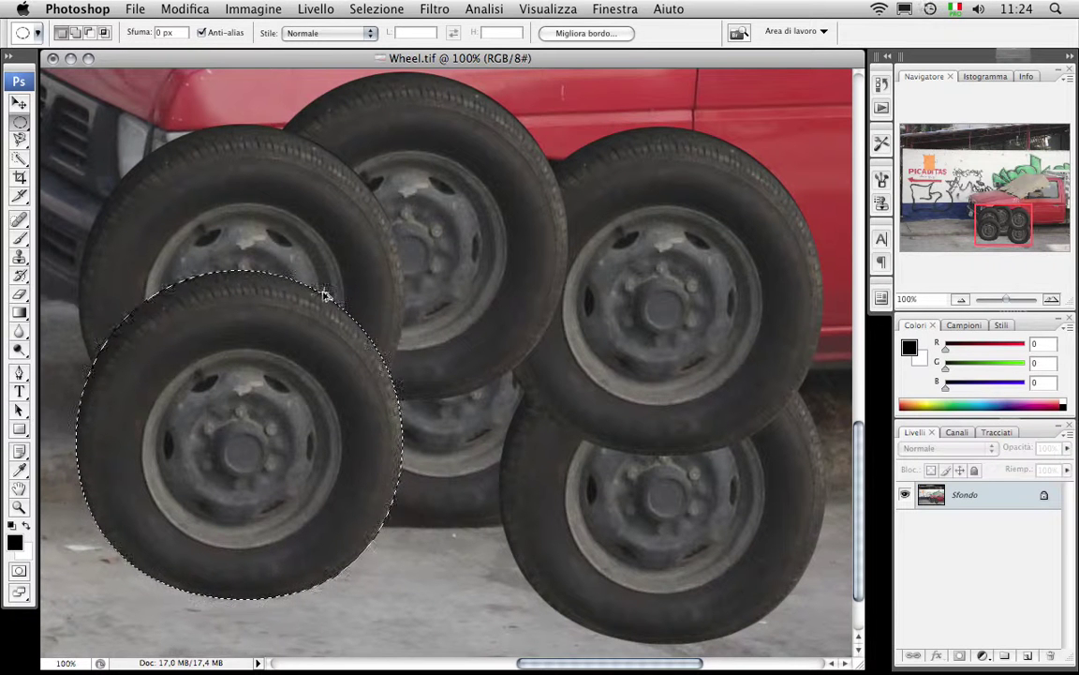
# - Step back through History to remove the extra wheel duplicates
pyautogui.hotkey('ctrl', 'alt', 'z')
pyautogui.hotkey('ctrl', 'alt', 'z')
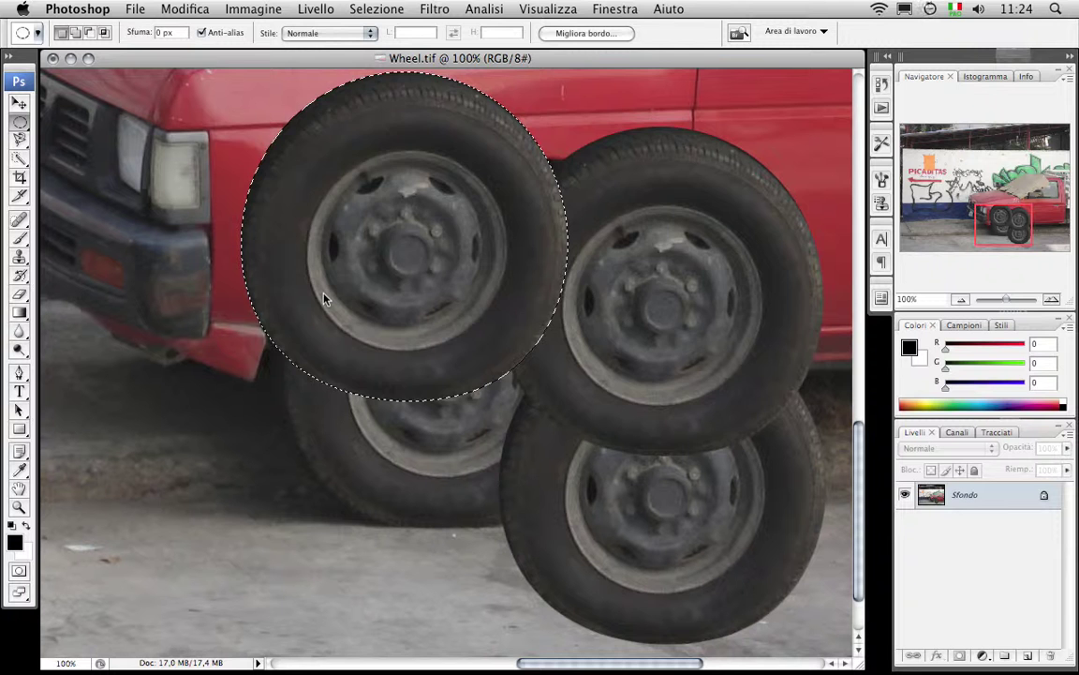
pyautogui.hotkey('ctrl', 'alt', 'z')
pyautogui.hotkey('ctrl', 'alt', 'z')
pyautogui.click(185, 9)
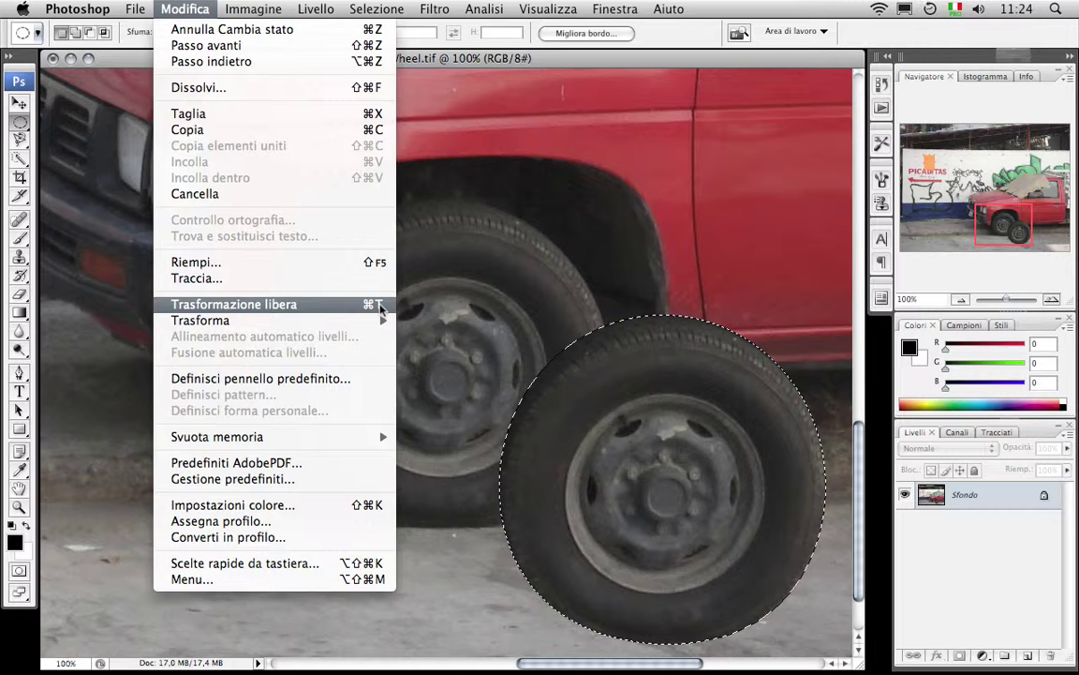
pyautogui.press('Escape')
# - Free-transform the wheel copy to 85.9% × 88%, placing it up-right of the original
pyautogui.rightClick(663, 451)
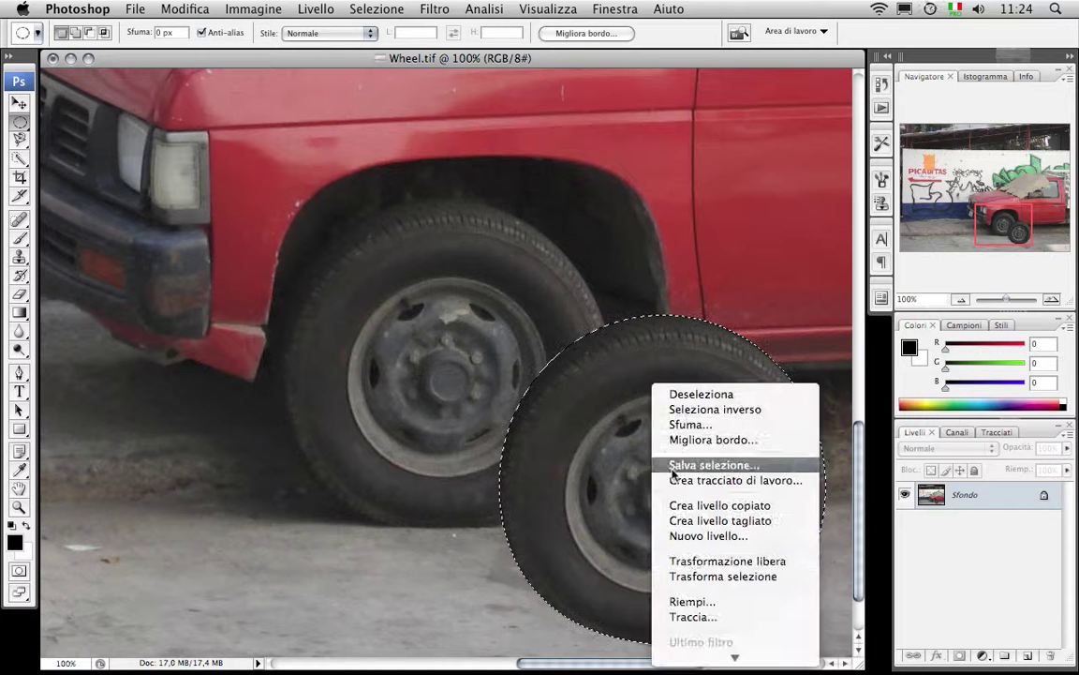
pyautogui.click(688, 562)
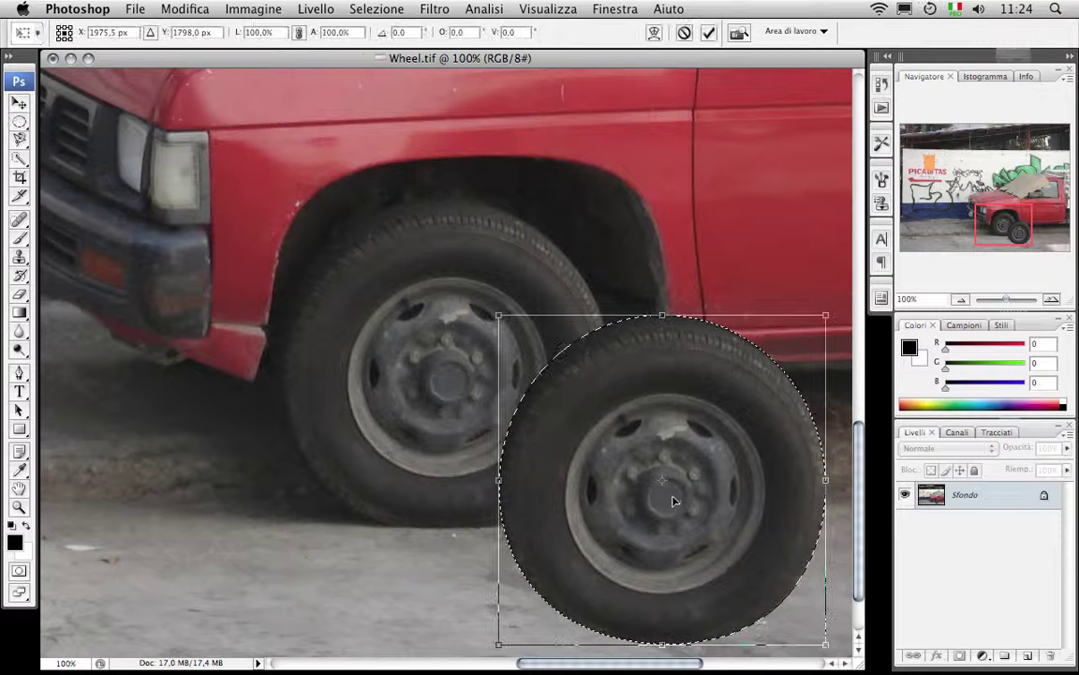
pyautogui.moveTo(672, 501)
pyautogui.mouseDown()
pyautogui.moveTo(487, 330)
pyautogui.moveTo(500, 352)
pyautogui.moveTo(471, 339)
pyautogui.mouseUp()
pyautogui.moveTo(449, 172); pyautogui.dragTo(448, 211)
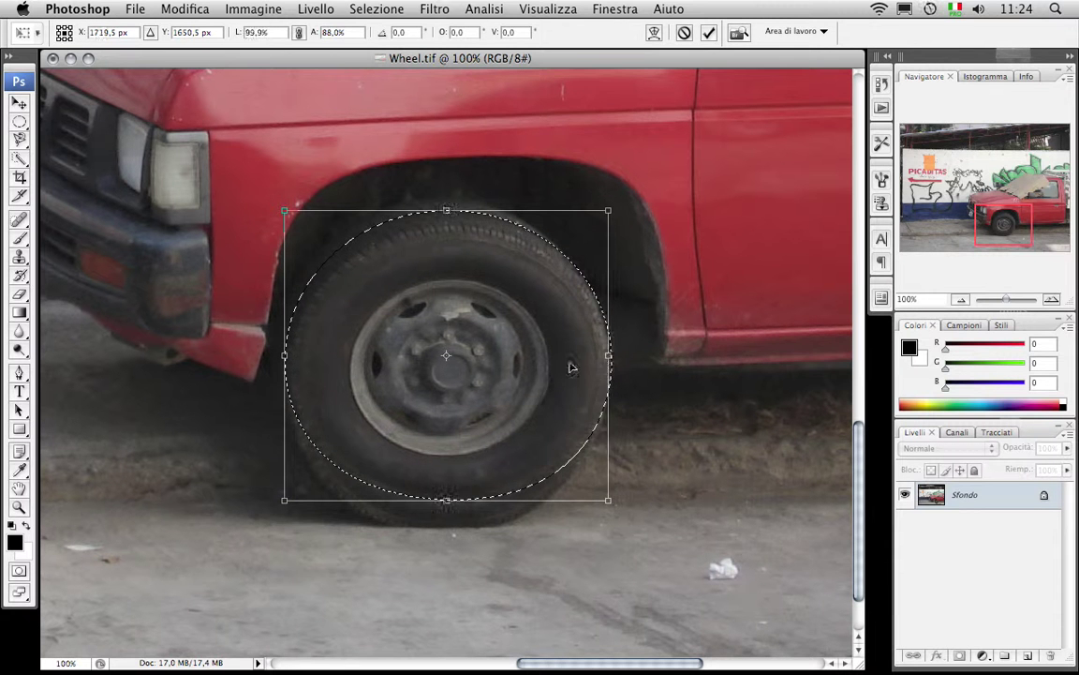
pyautogui.moveTo(614, 357); pyautogui.dragTo(565, 356)
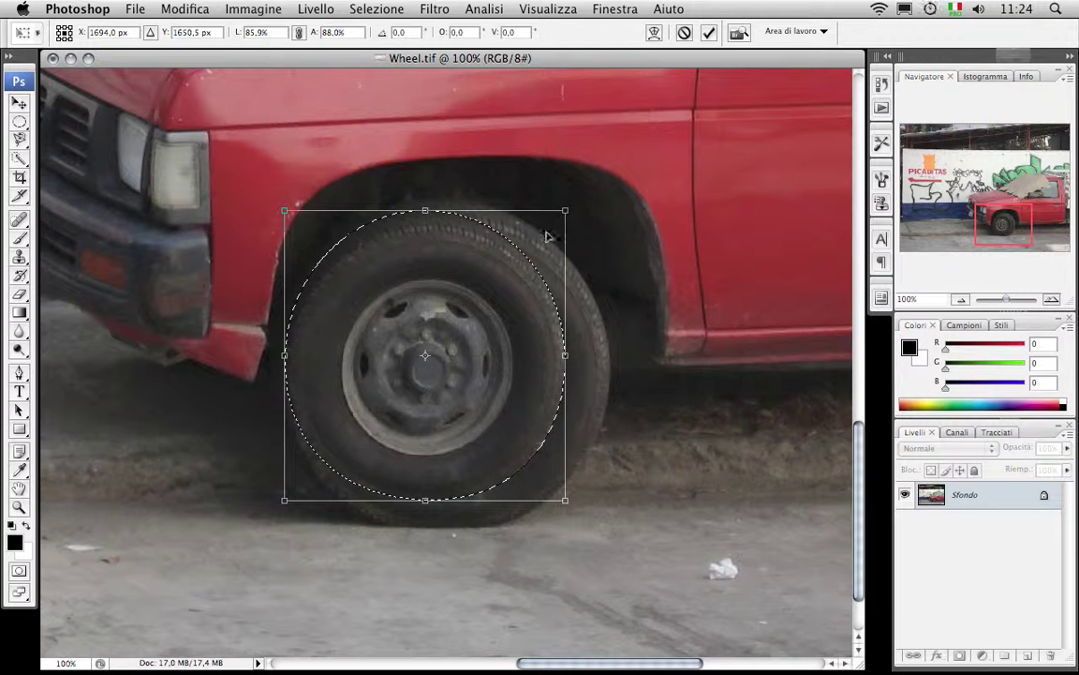
pyautogui.moveTo(471, 346); pyautogui.dragTo(652, 298)
pyautogui.press('Return')
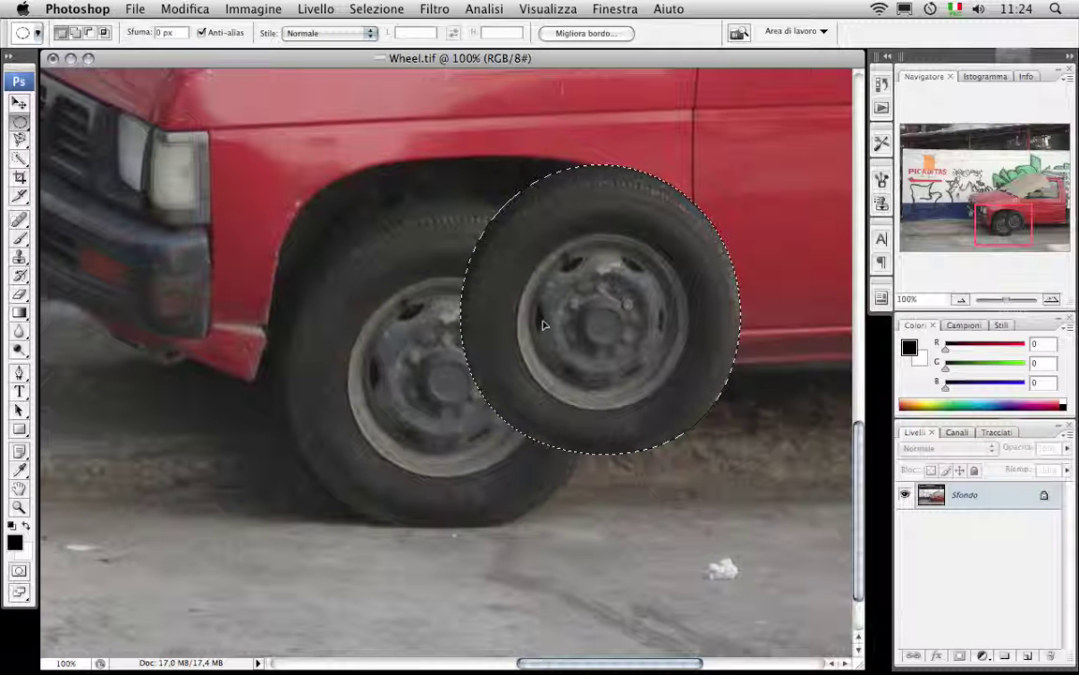